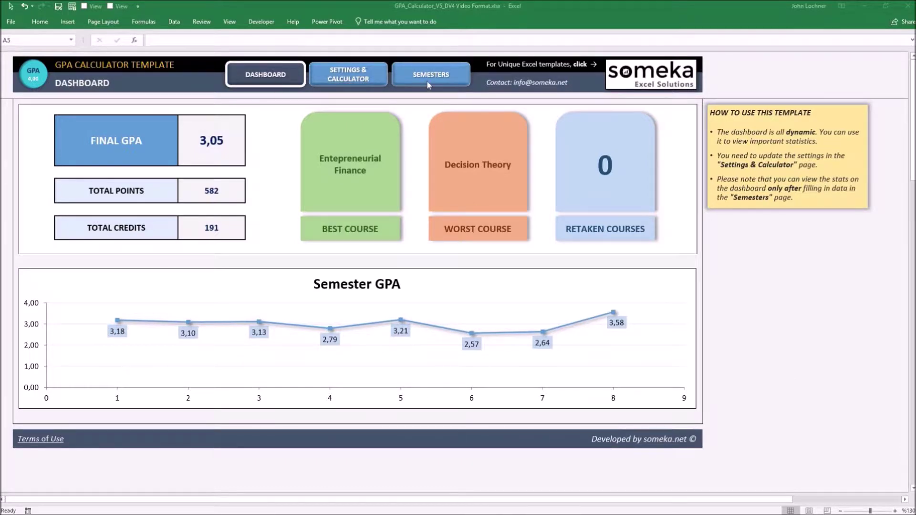
- Open the Settings & Calculator page and keep AA System as the grade setting
click(368, 79)
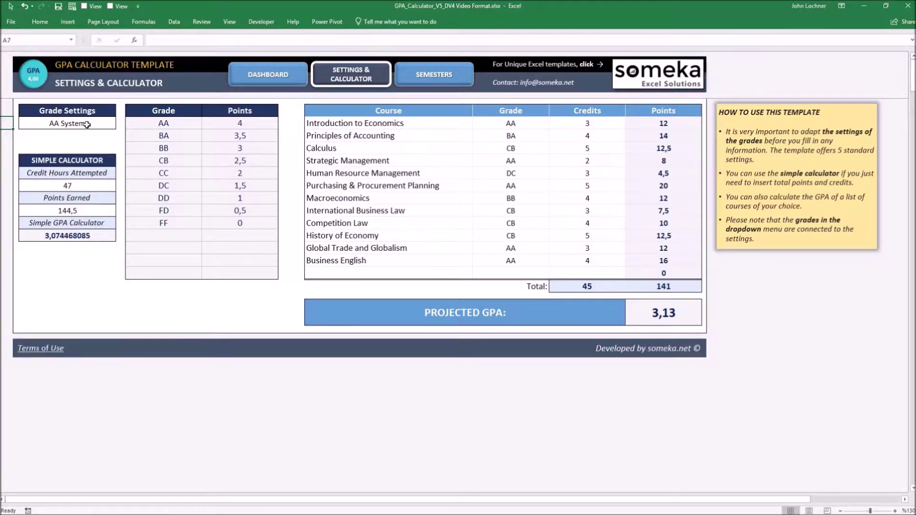
click(86, 124)
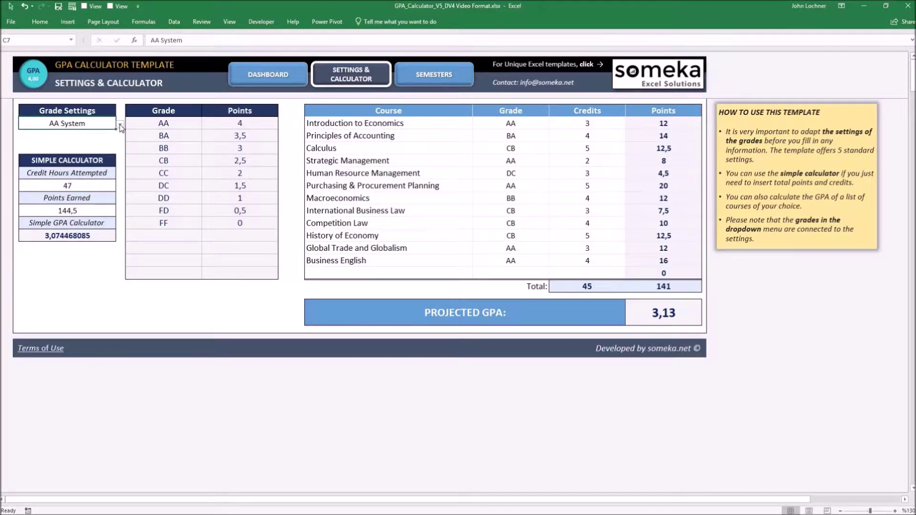
click(119, 125)
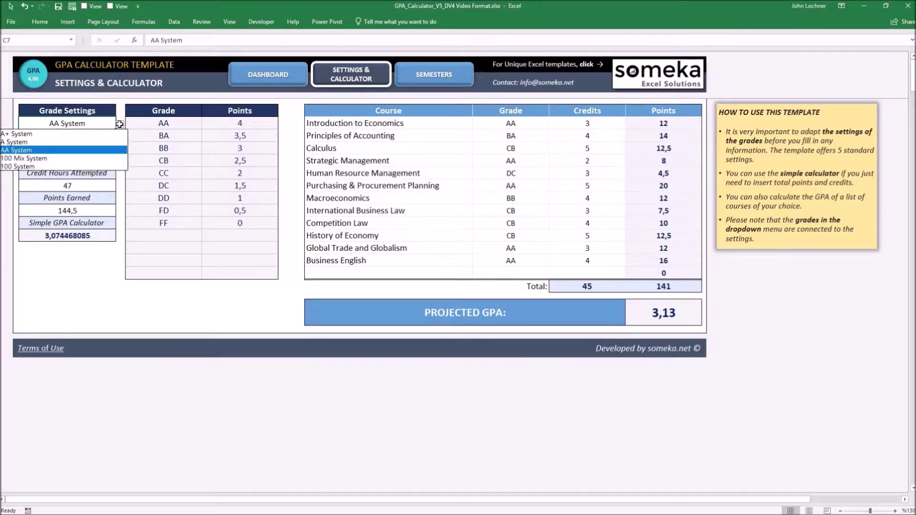
click(99, 148)
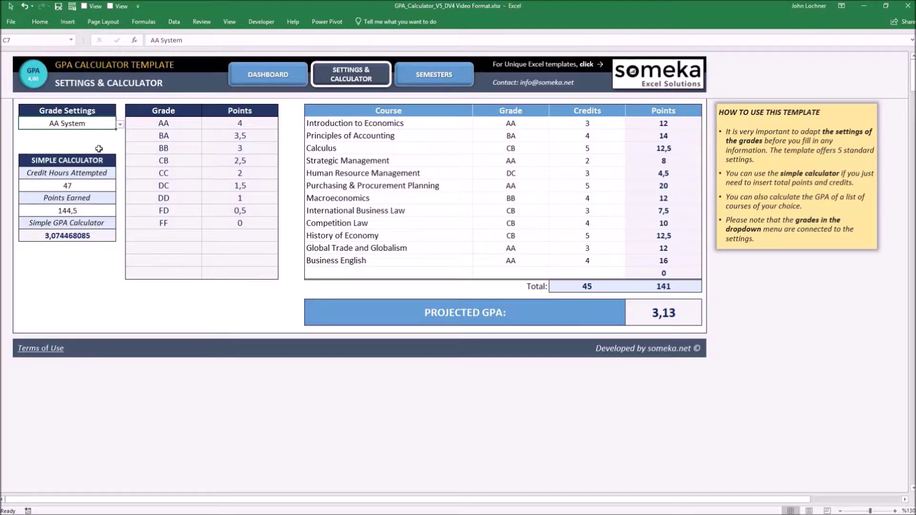
- Review the twelve-course table and select the empty course cell below Business English
click(374, 113)
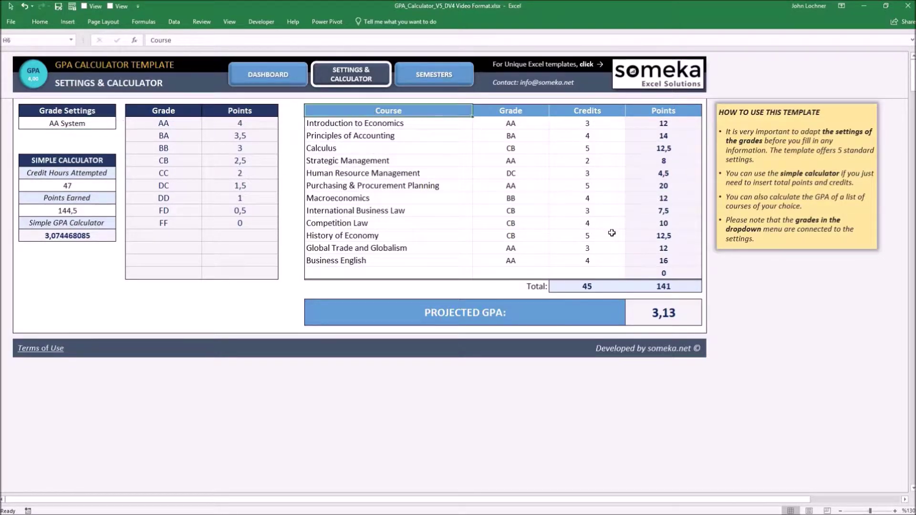
drag(612, 233, 666, 290)
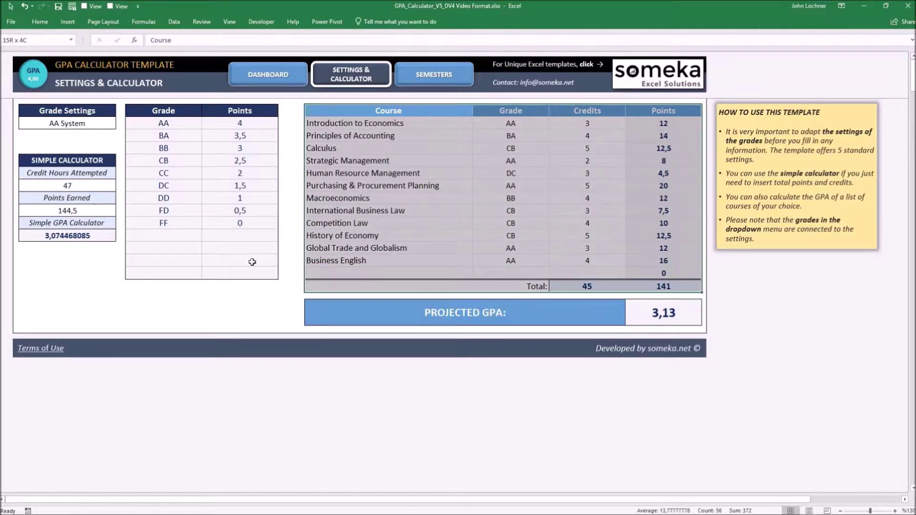
click(370, 269)
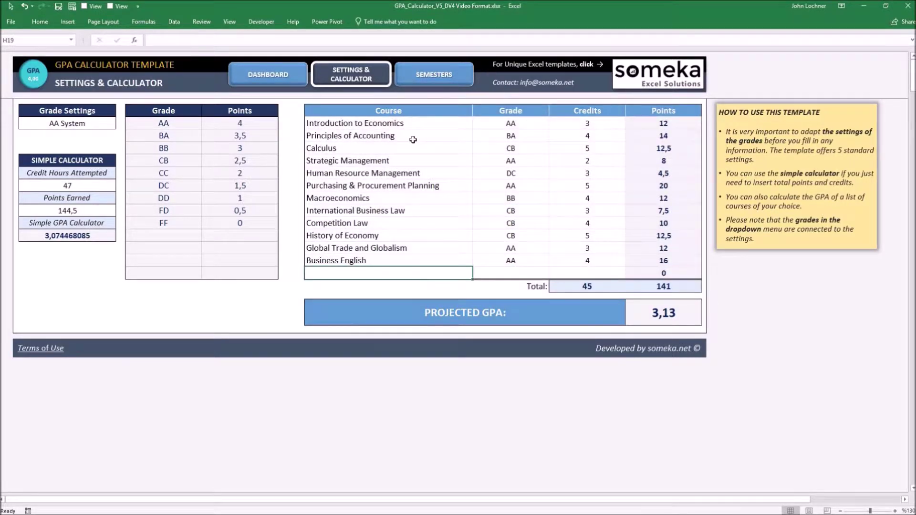
mouse_move(401, 113)
mouse_down()
mouse_move(549, 267)
mouse_move(610, 270)
mouse_up()
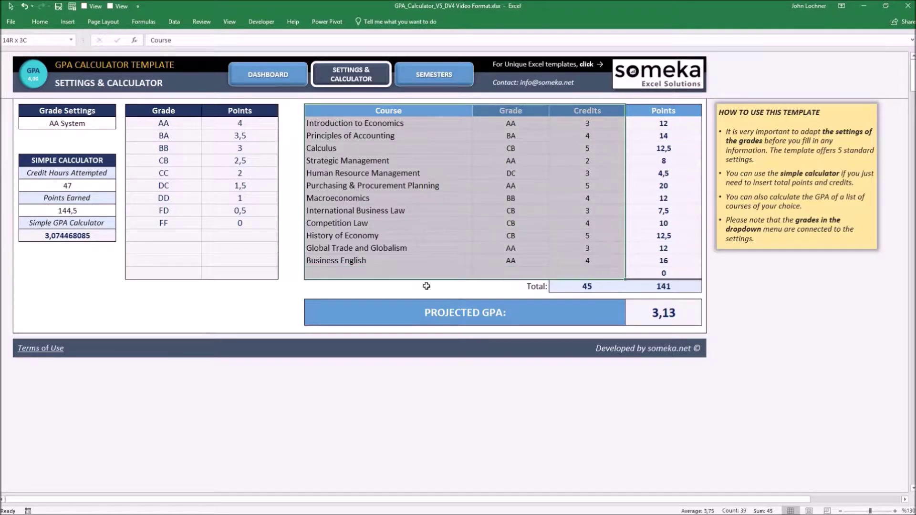
click(396, 273)
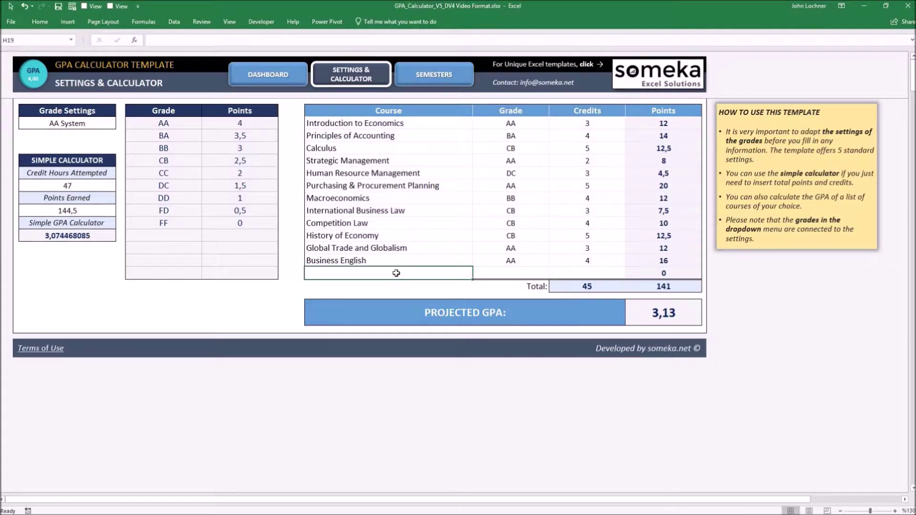
text(Chi)
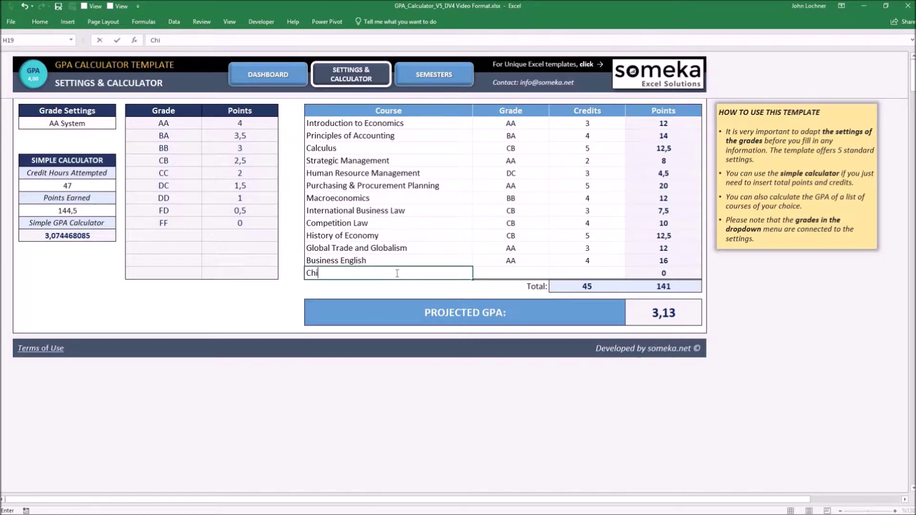
text(nese )
text(Lec)
text(vel)
text( I)
- Add Chinese Level I with grade AA and 3 credits to the course list
key(Tab)
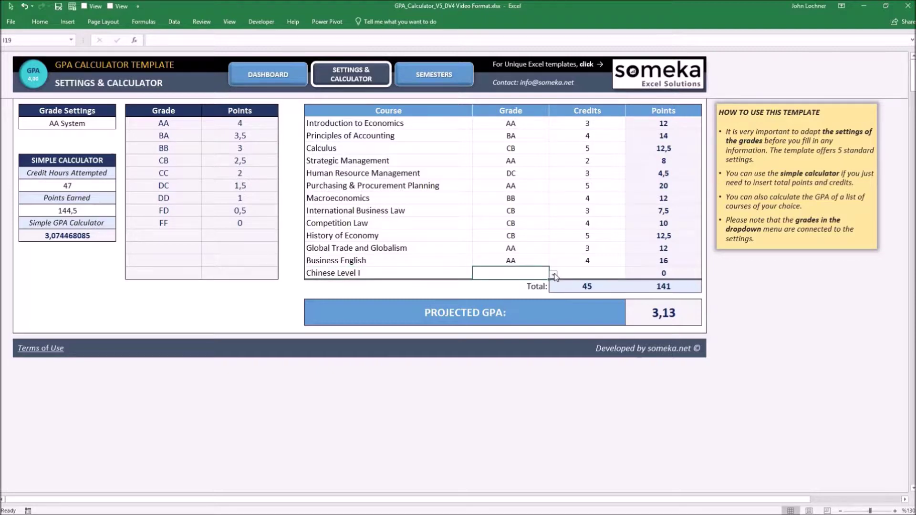
click(554, 276)
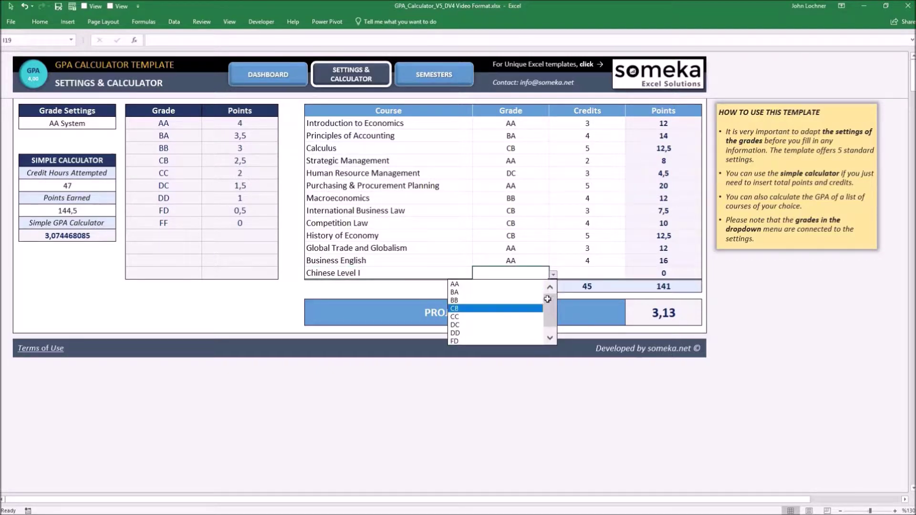
click(500, 285)
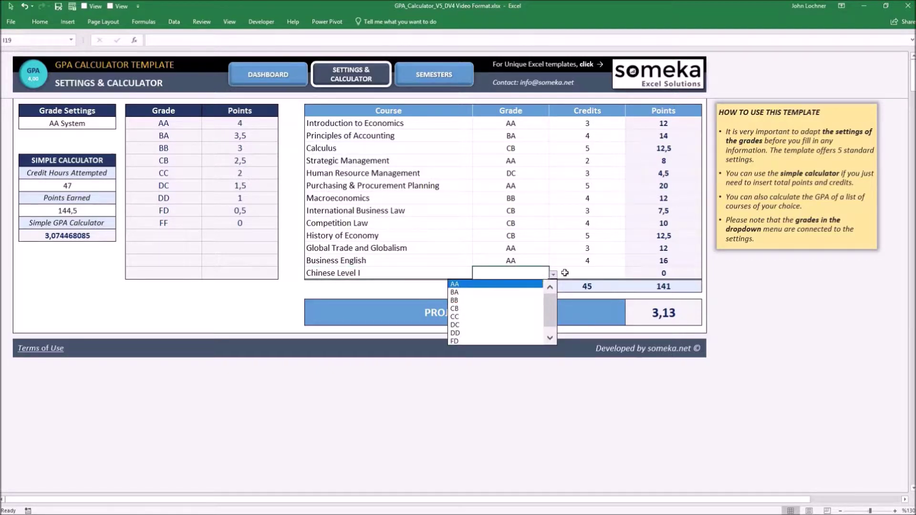
click(589, 269)
text(3)
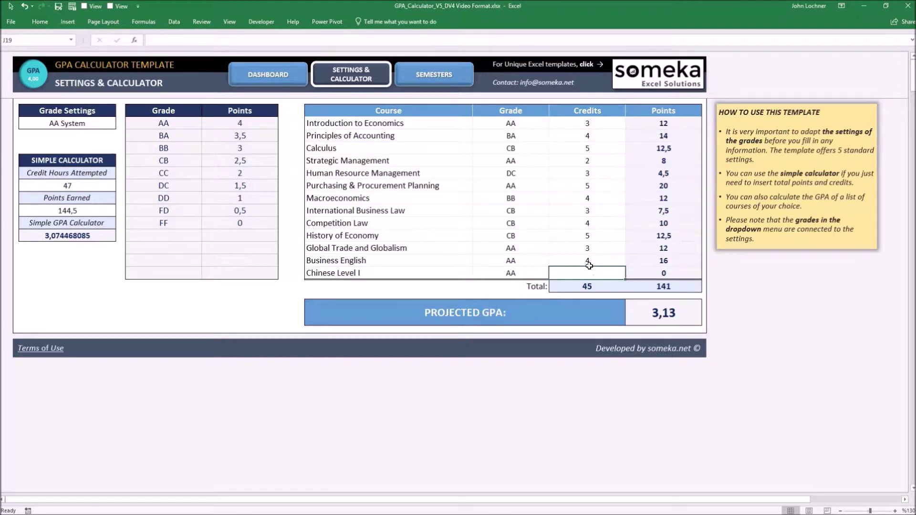
key(Return)
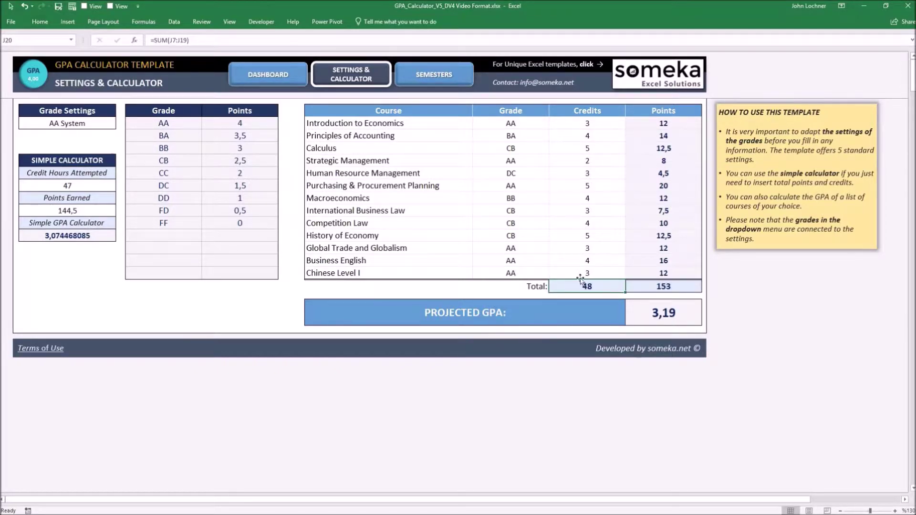
- Check the new course row and updated totals: 48 credits, 153 points, GPA 3,19
drag(402, 272, 513, 273)
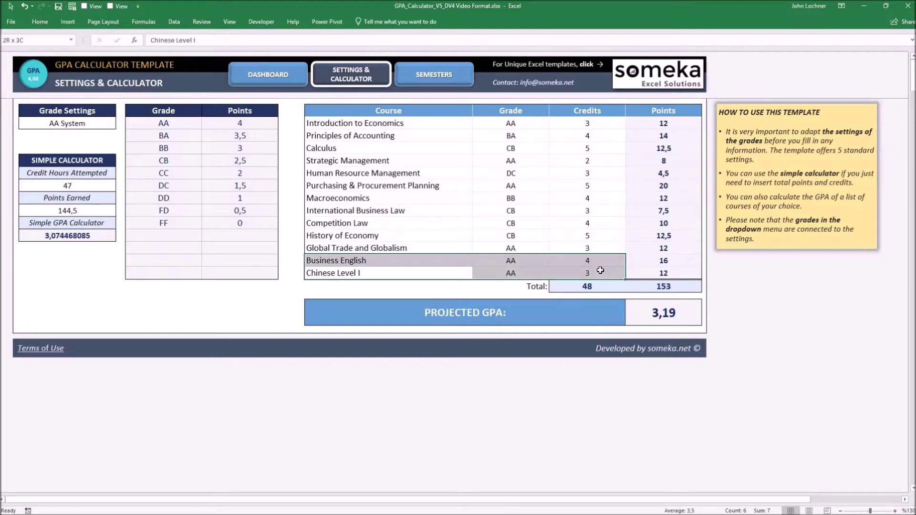
drag(599, 266, 588, 273)
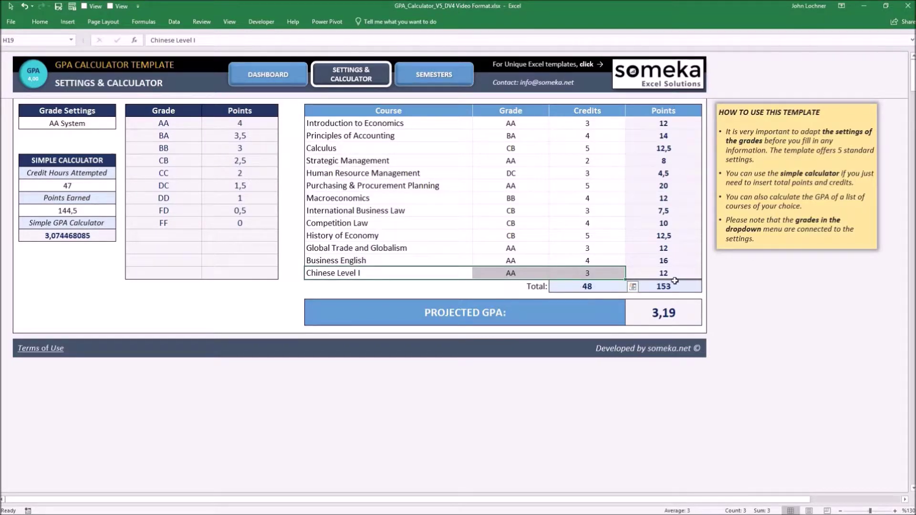
drag(579, 288, 673, 311)
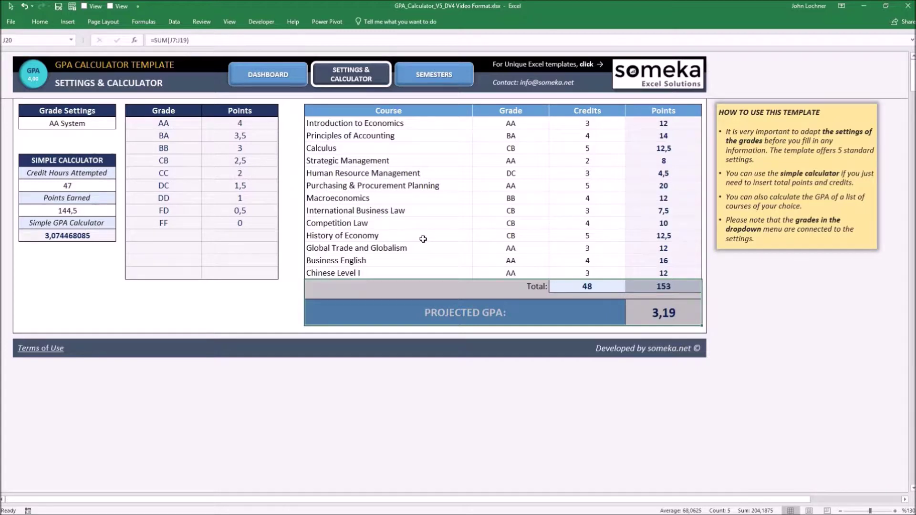
click(423, 239)
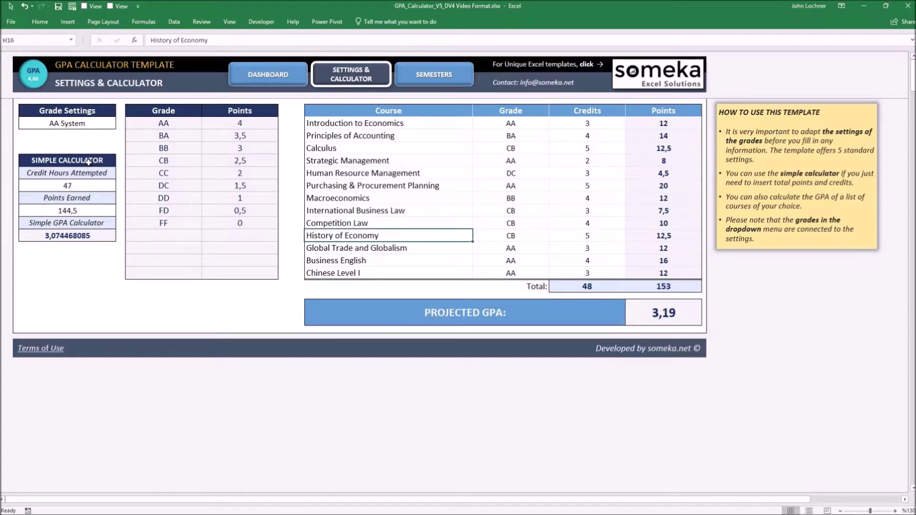
drag(89, 161, 98, 257)
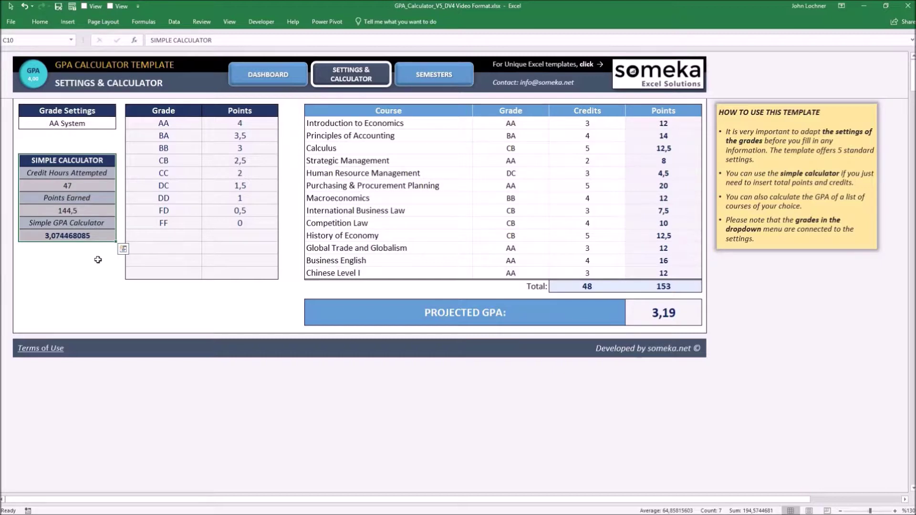
click(97, 259)
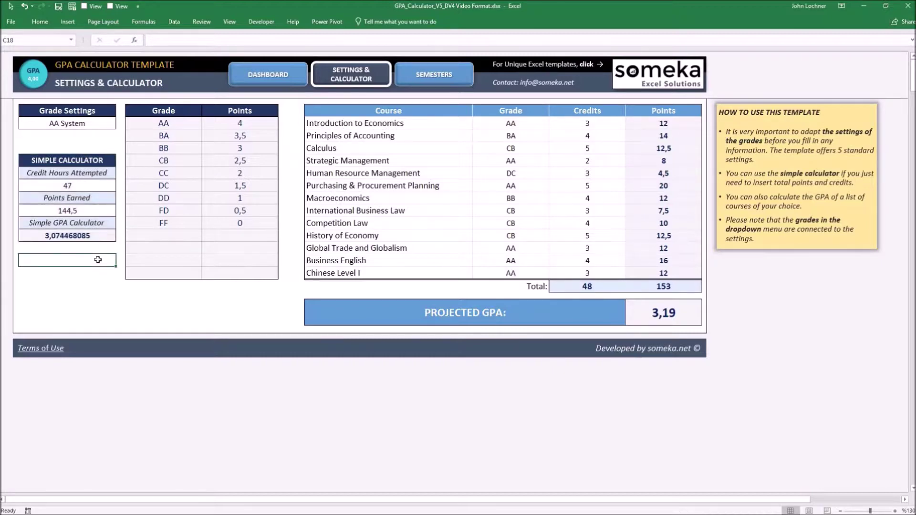
click(434, 75)
drag(122, 149, 339, 237)
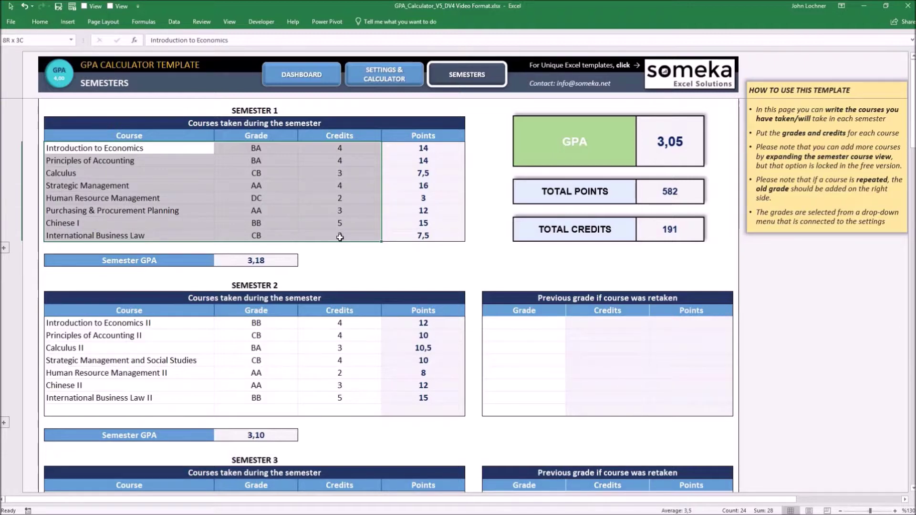
drag(340, 237, 340, 237)
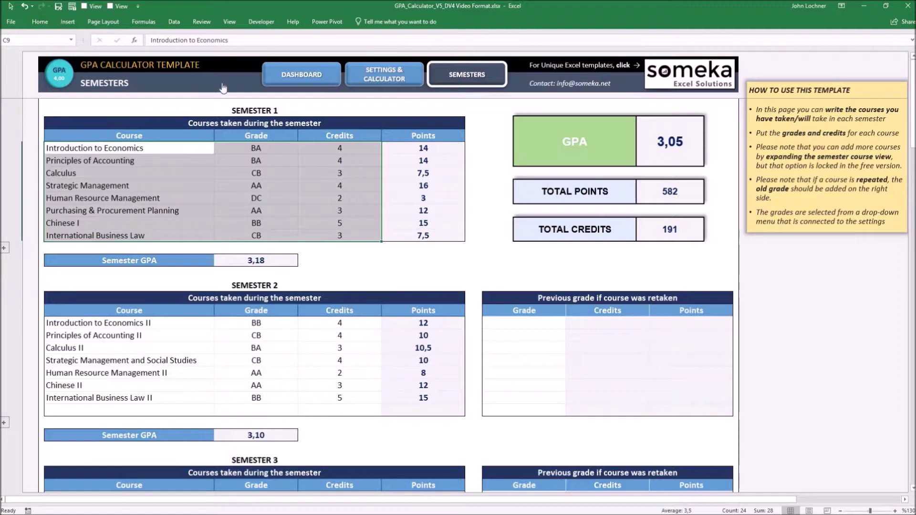
key(ctrl+Page_Up)
click(68, 123)
click(119, 124)
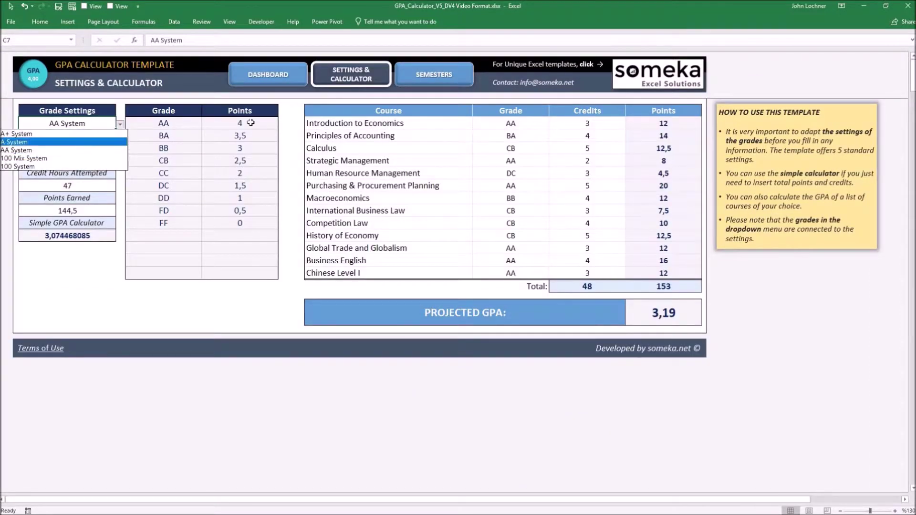
click(417, 84)
click(421, 80)
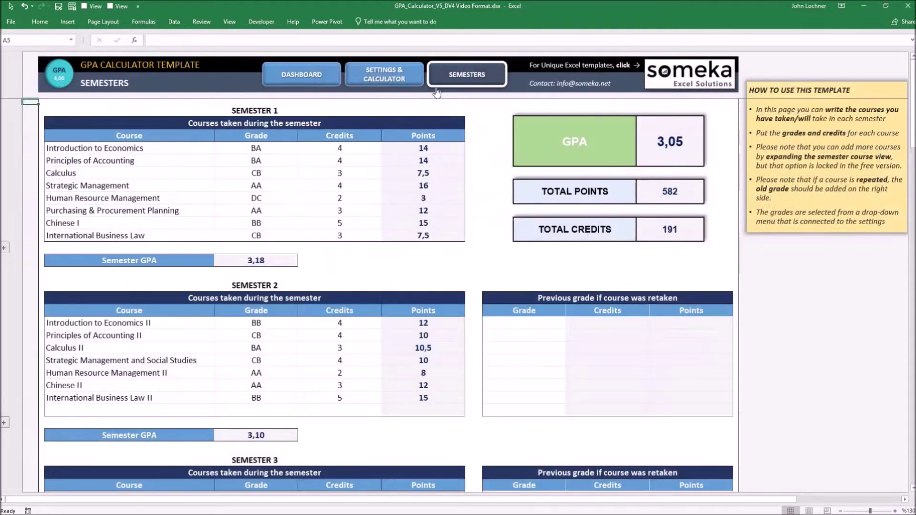
scroll(97, 268, down, 4)
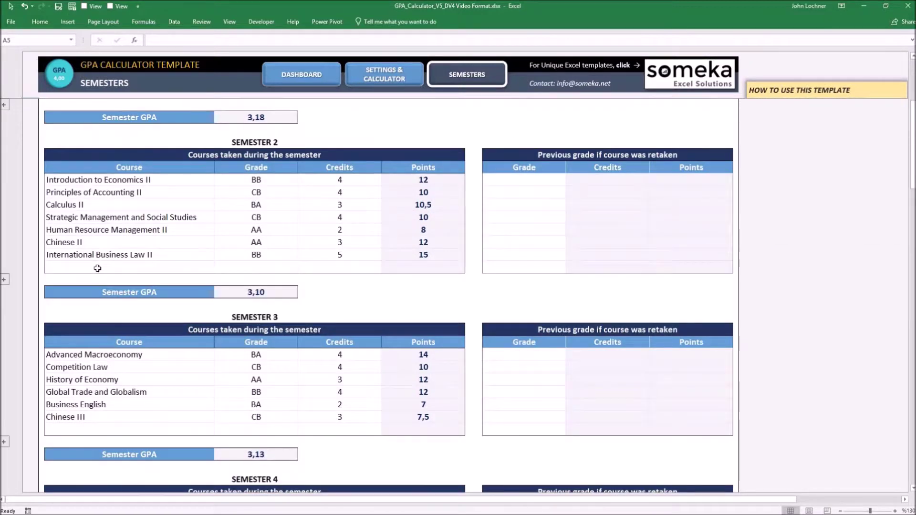
- Add Chinese Level II to Semester 2 with grade BA and 3 credits
click(97, 268)
scroll(98, 267, up, 2)
text(C)
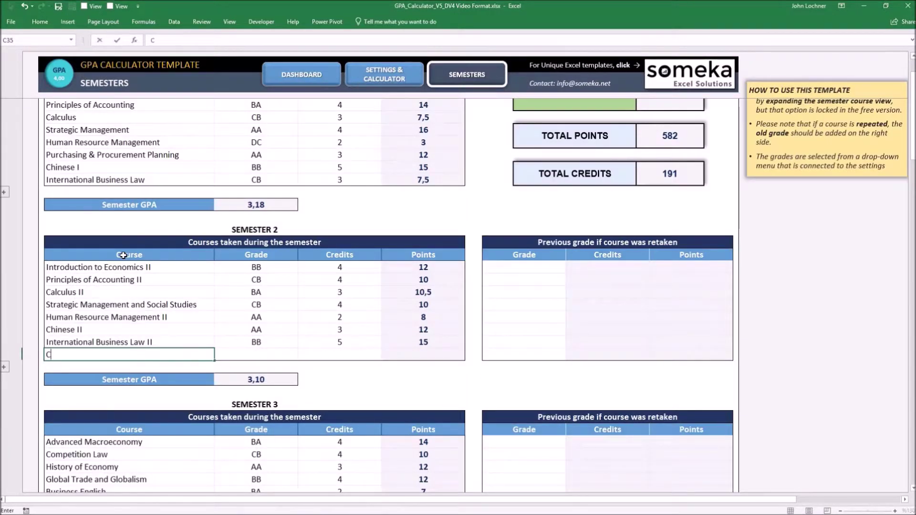
text(hinese )
text(Level )
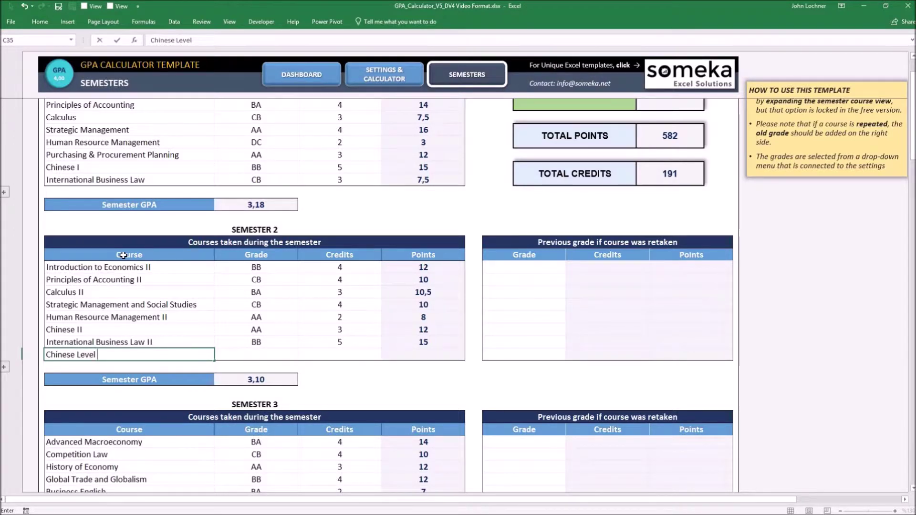
text(II)
click(298, 354)
click(301, 355)
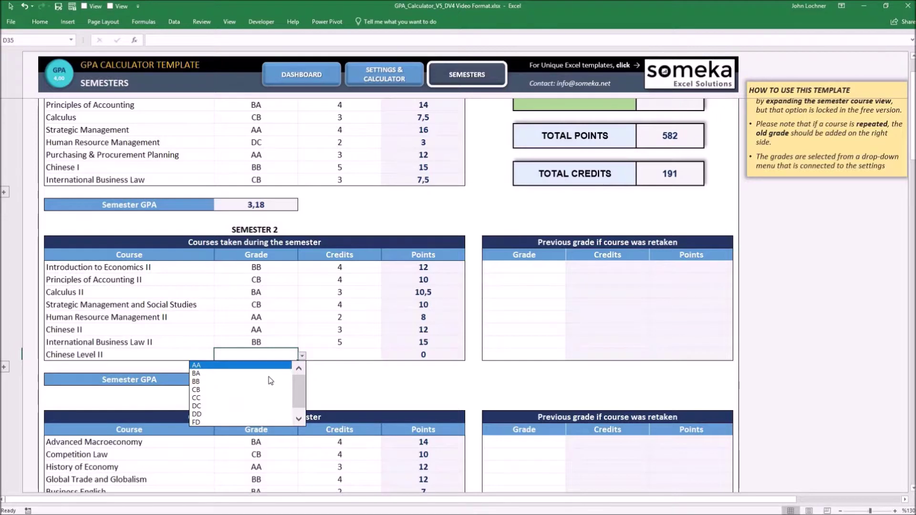
click(269, 374)
click(348, 353)
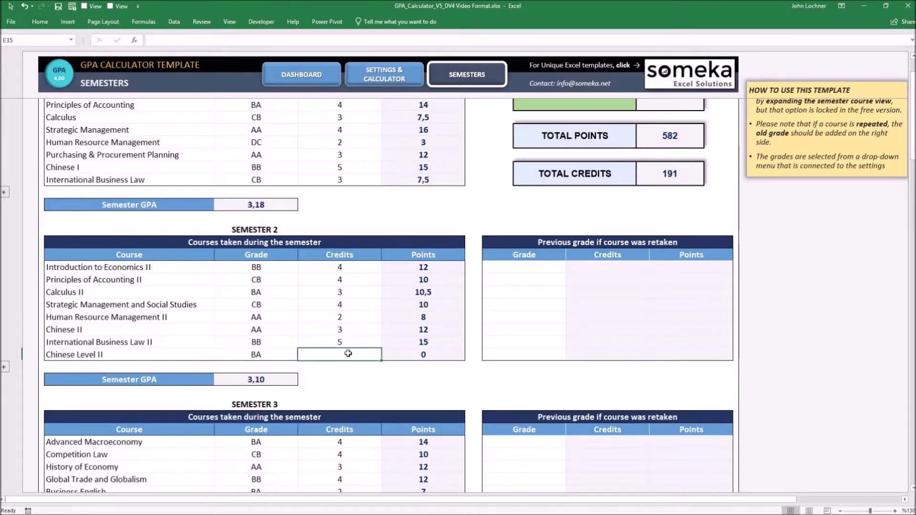
text(3)
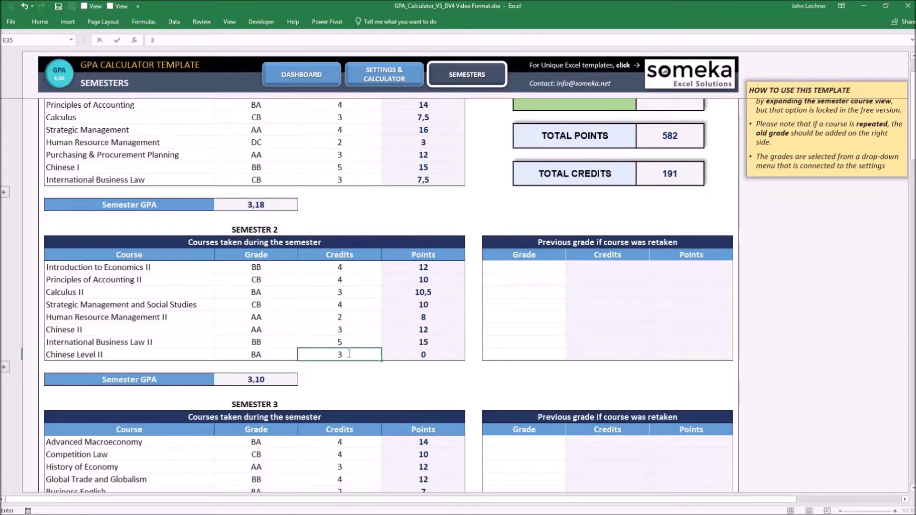
key(Return)
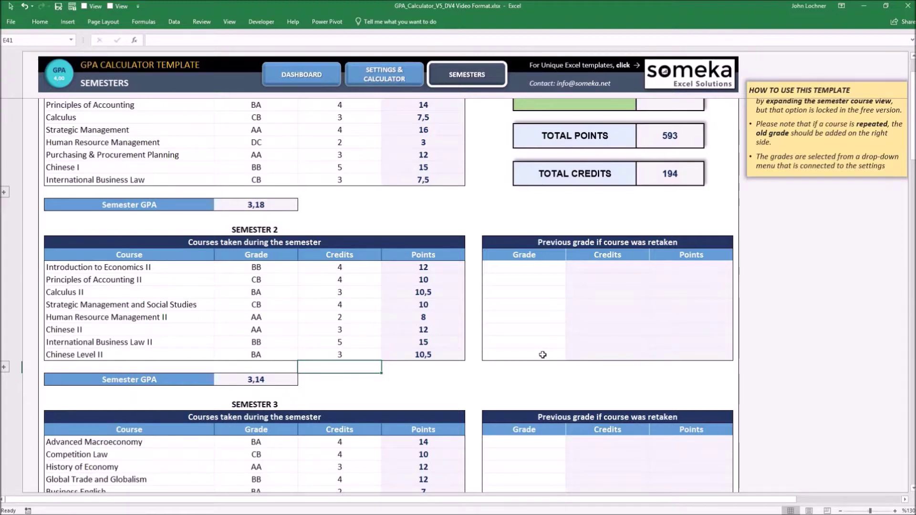
- Record CC as the previous retaken grade for Chinese Level II
click(543, 355)
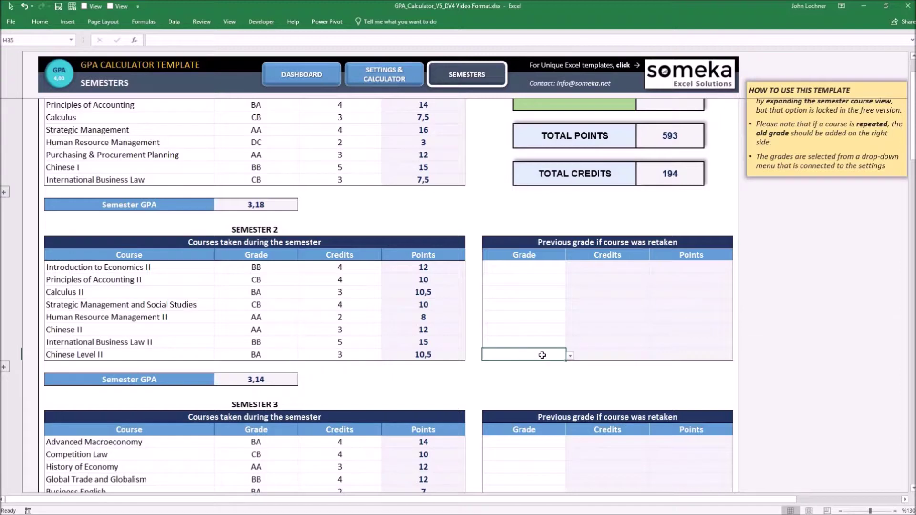
click(570, 356)
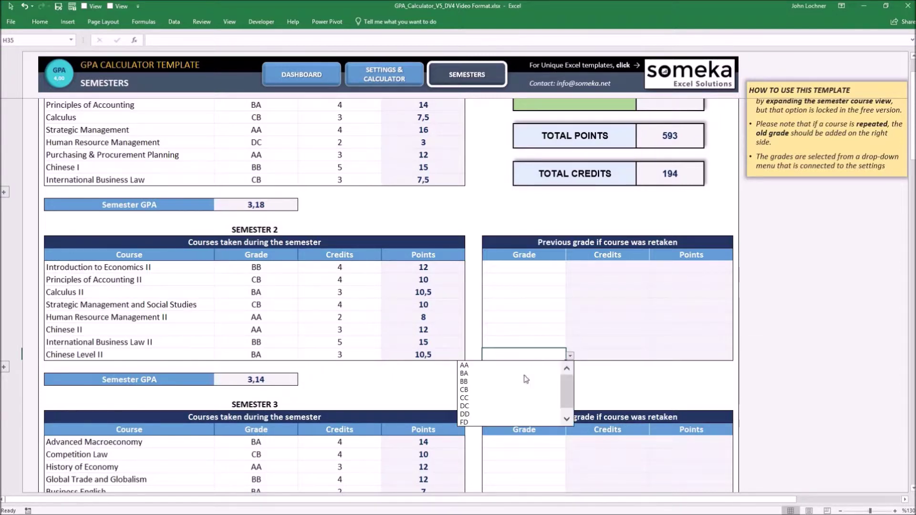
click(491, 400)
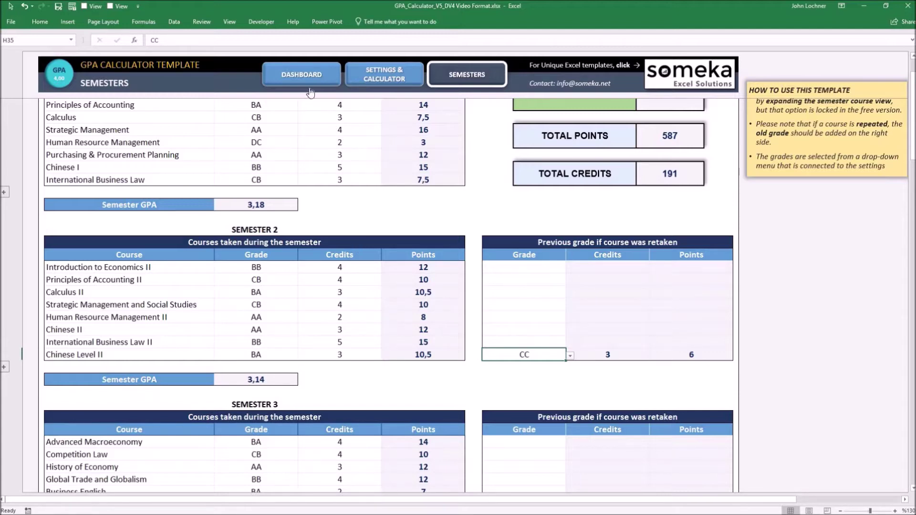
scroll(186, 215, up, 2)
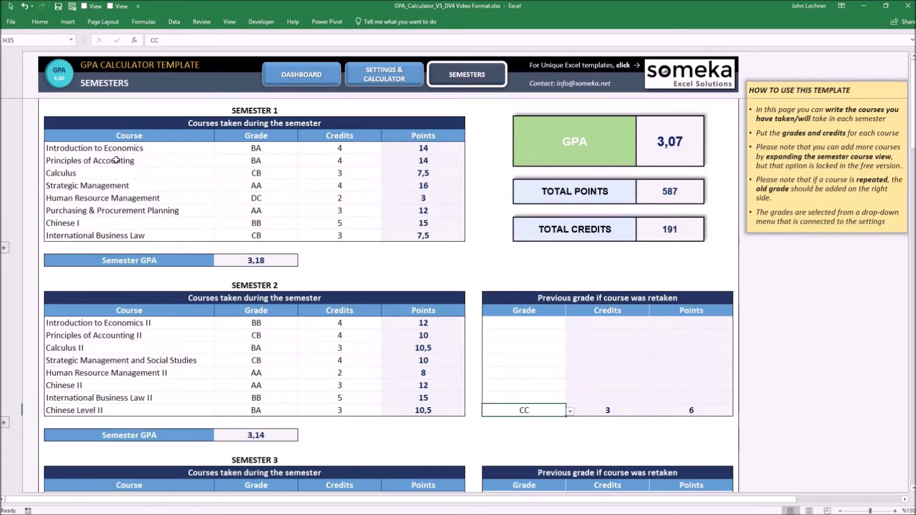
- Expand the hidden empty course rows in the Semester 1–3 groups, then show the Dashboard with final GPA 3,07
click(124, 148)
mouse_move(132, 245)
mouse_down()
mouse_move(130, 236)
mouse_move(131, 342)
mouse_up()
scroll(135, 331, down, 2)
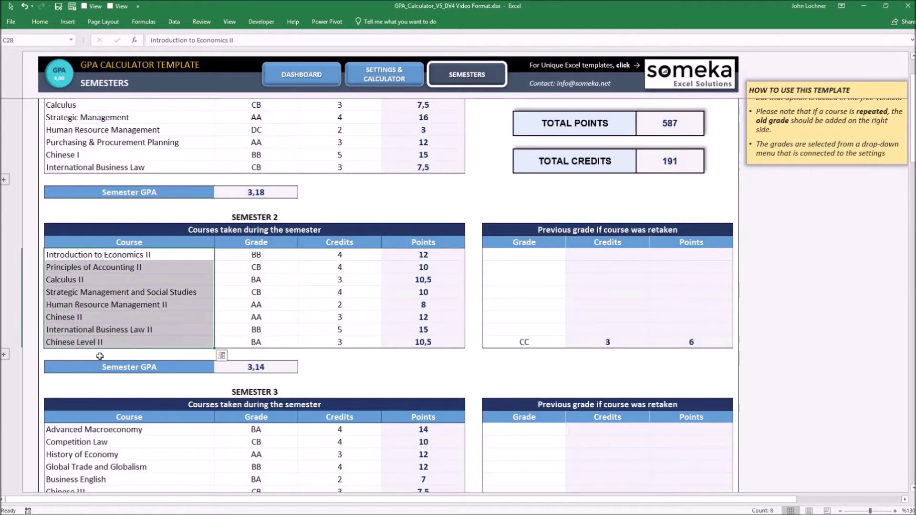
scroll(19, 279, up, 2)
click(3, 249)
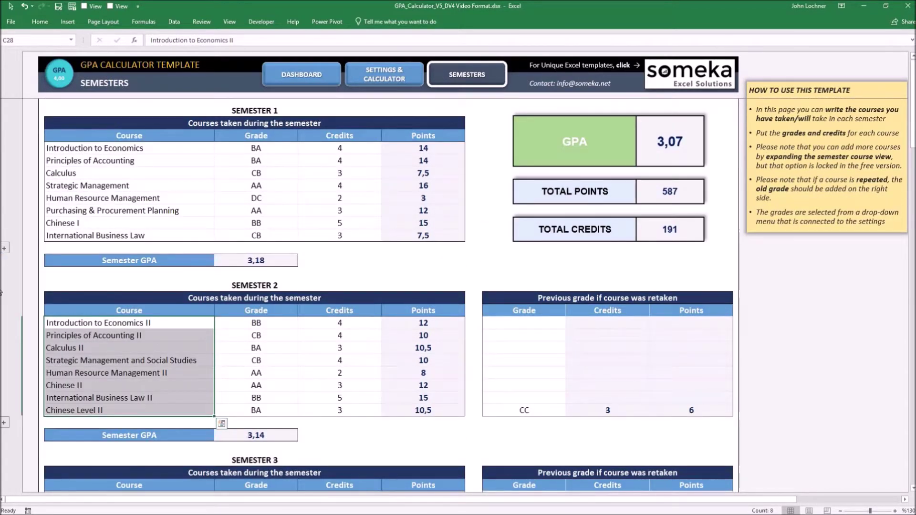
scroll(5, 306, down, 5)
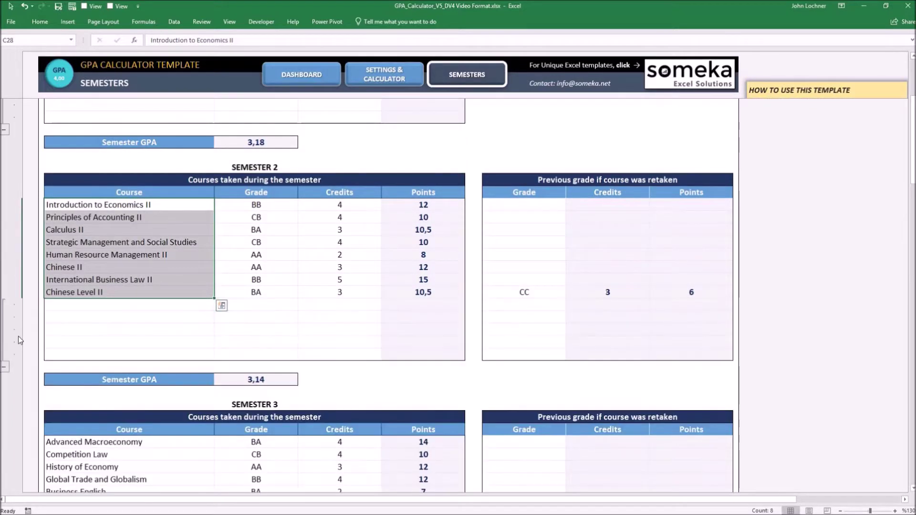
scroll(18, 335, down, 5)
click(3, 303)
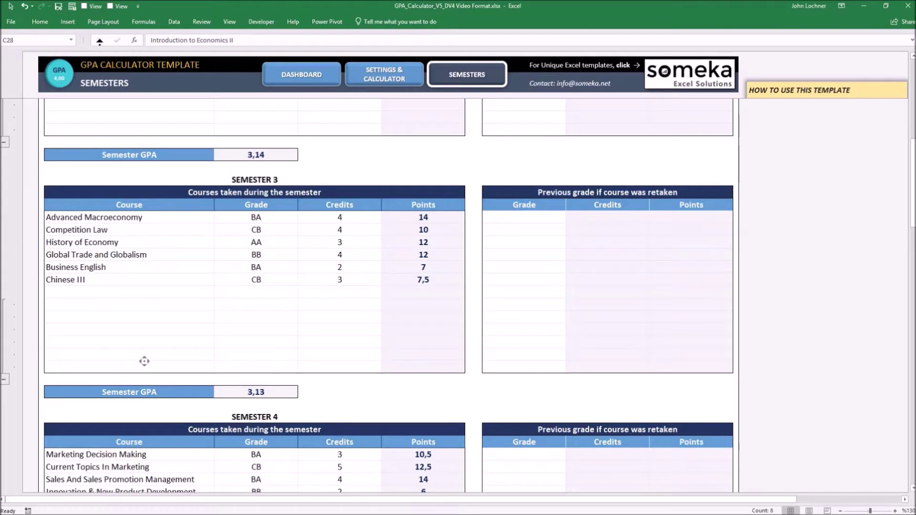
scroll(144, 360, up, 10)
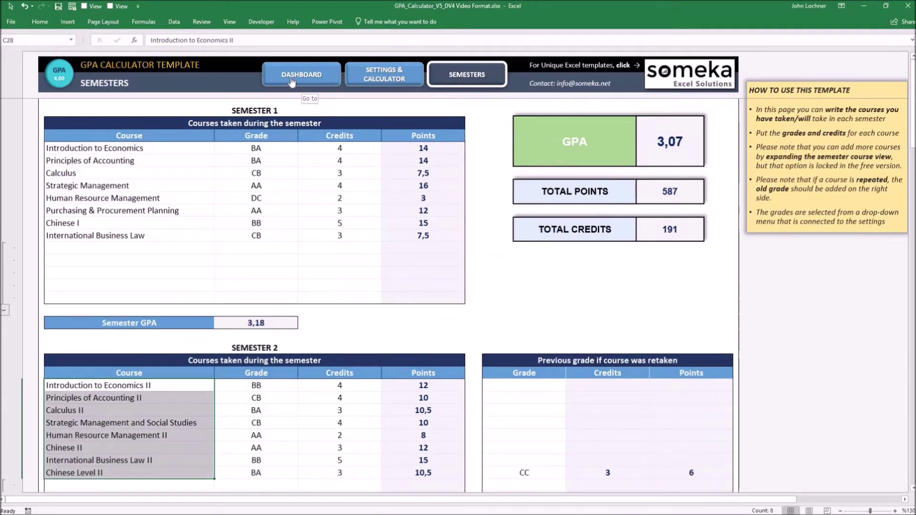
click(291, 82)
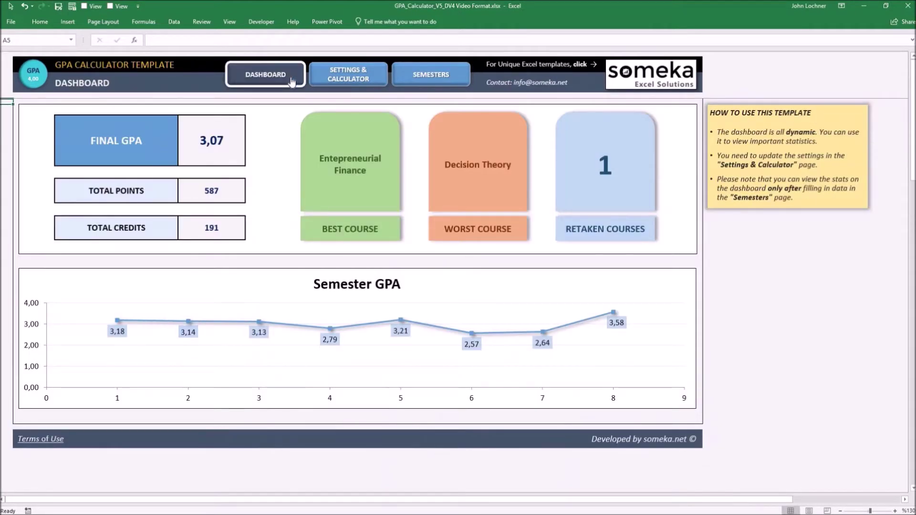